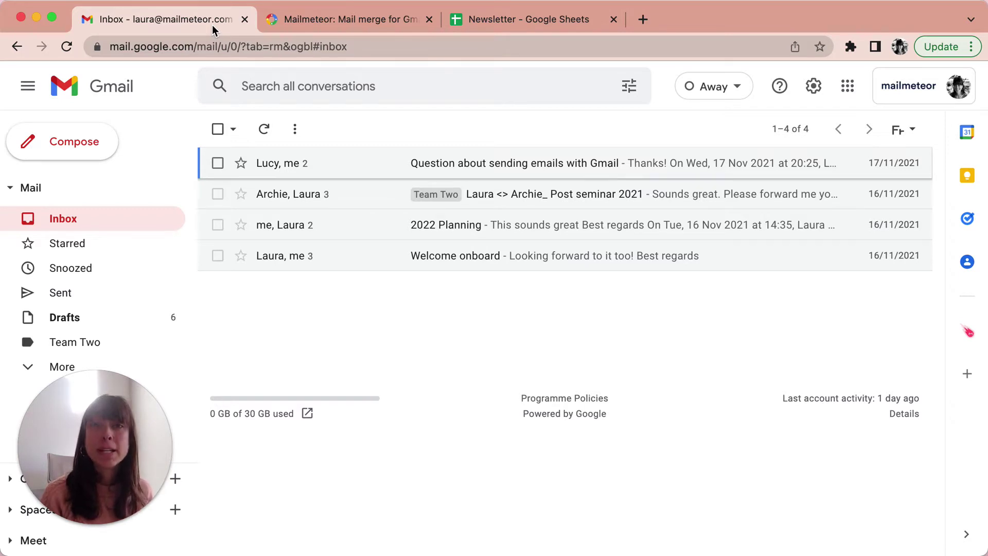
Leave the installed Mailmeteor Marketplace listing and return to the empty Newsletter spreadsheet.
click(304, 29)
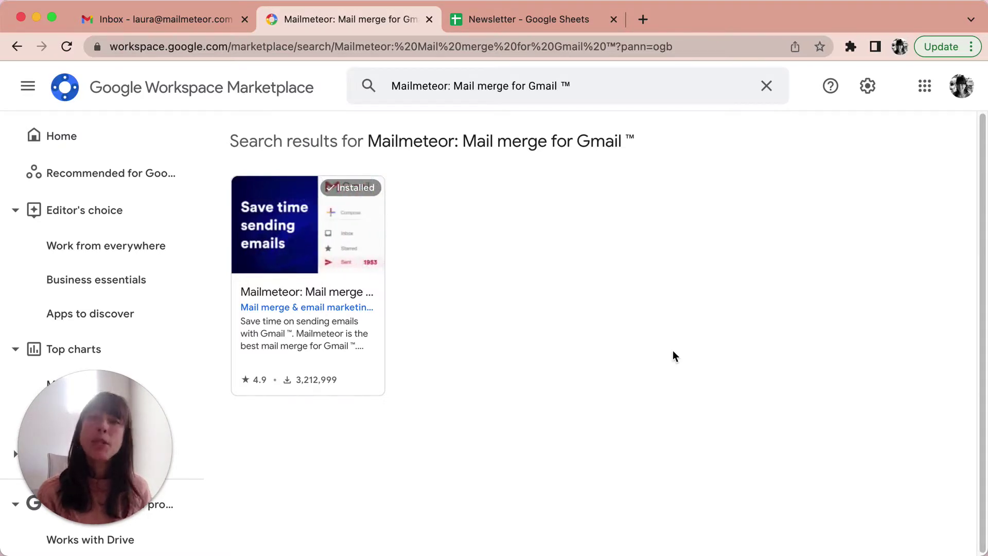
click(525, 22)
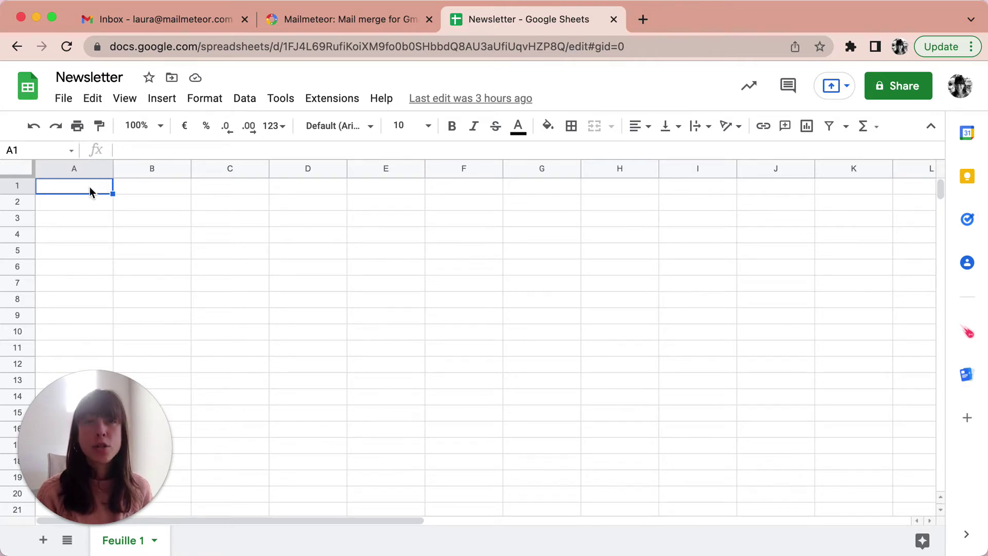
Import Newsletter_contact list.xlsx as a new spreadsheet and open it.
click(64, 99)
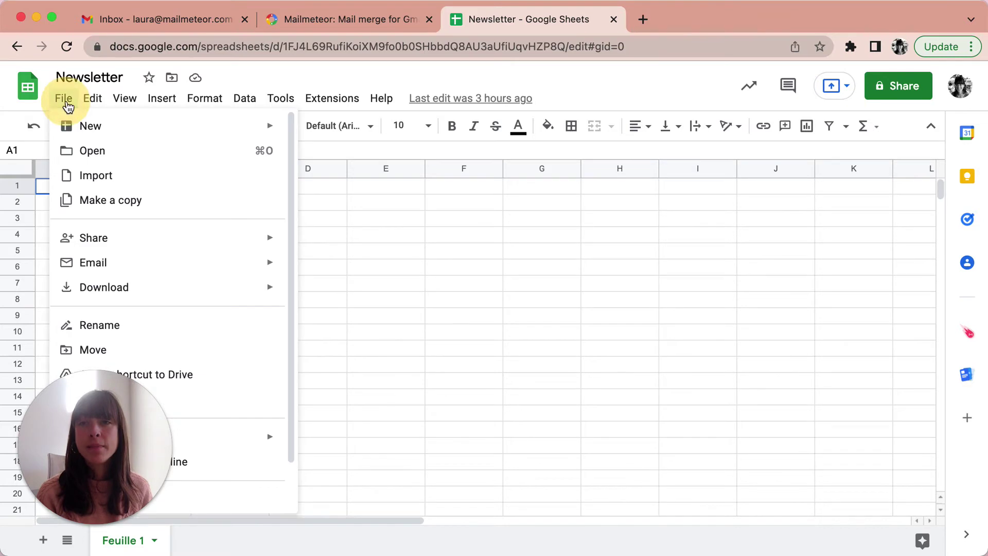
click(88, 175)
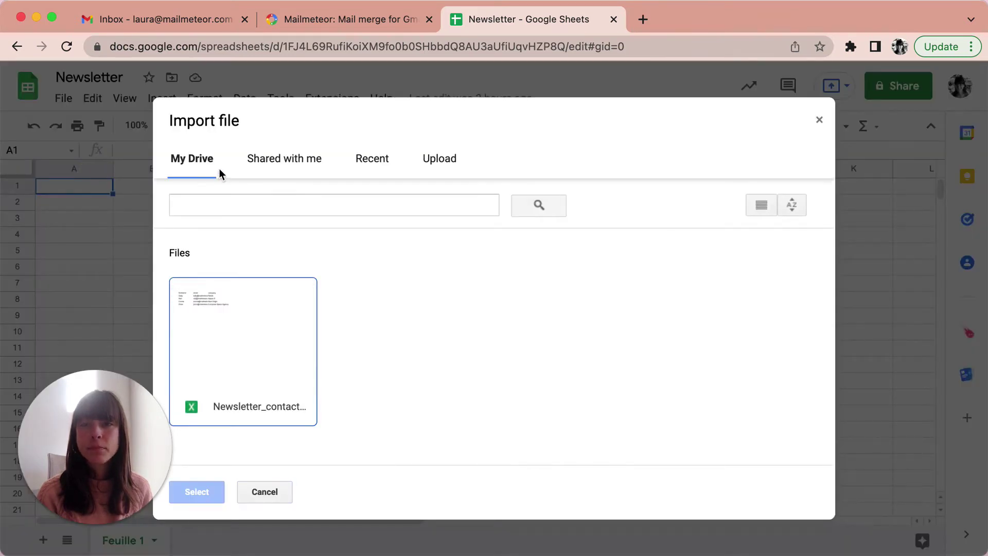
click(238, 331)
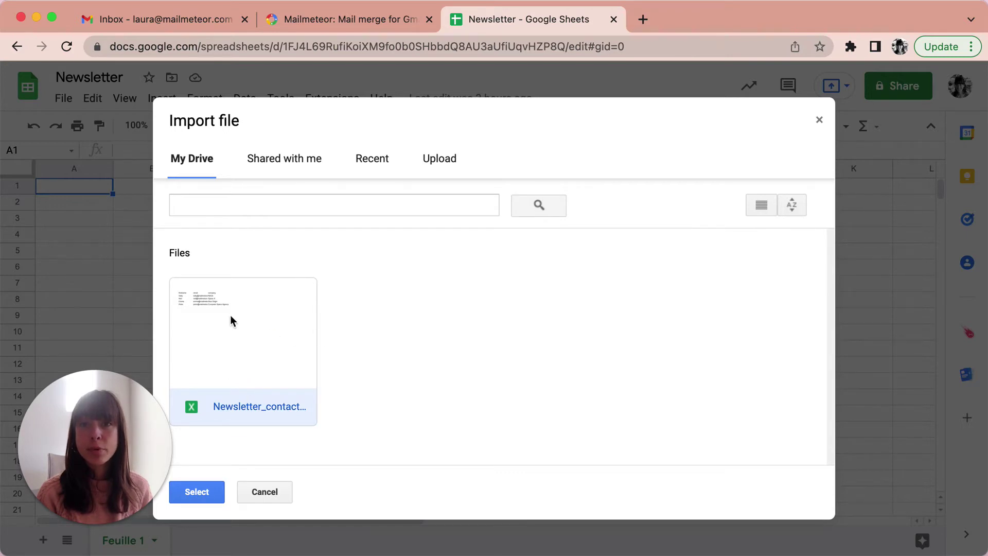
click(200, 491)
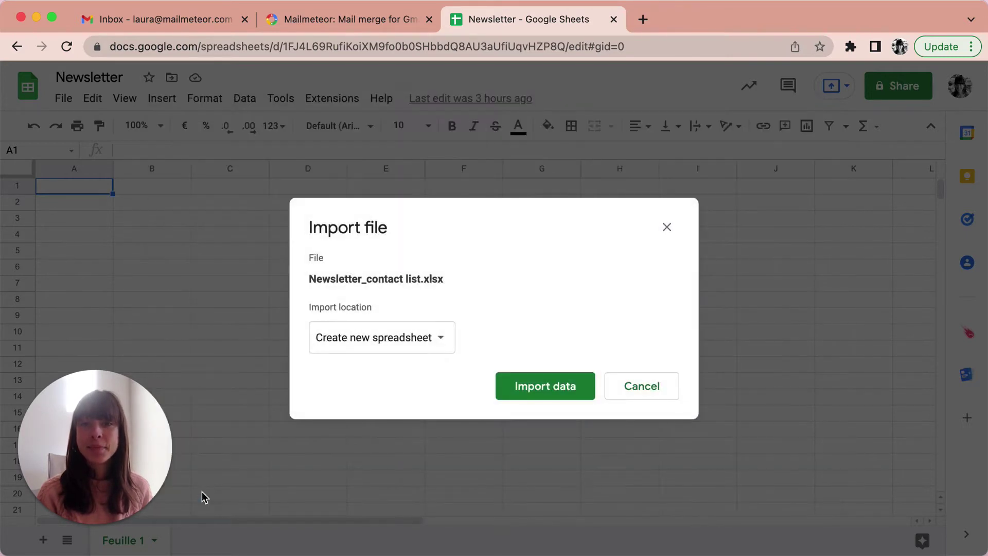
click(551, 391)
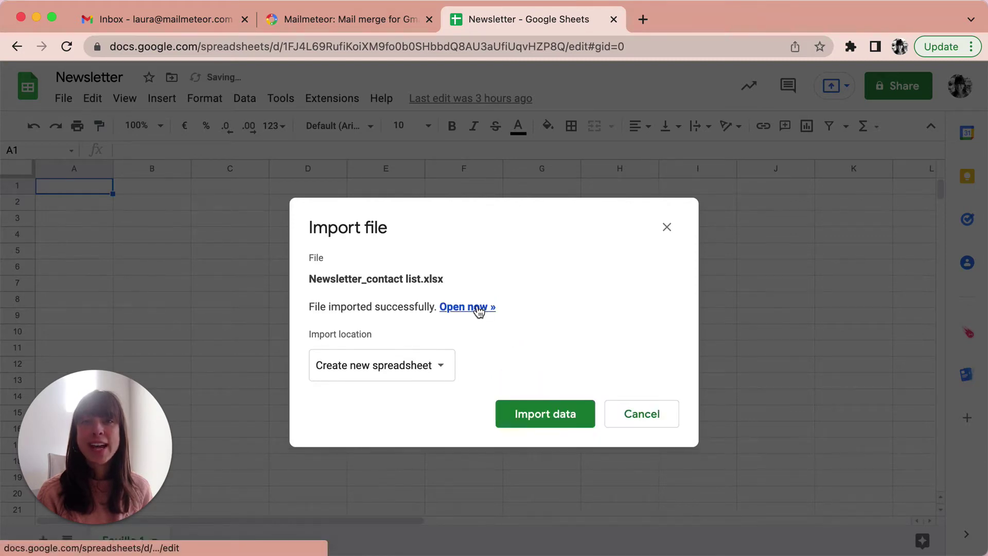
click(478, 308)
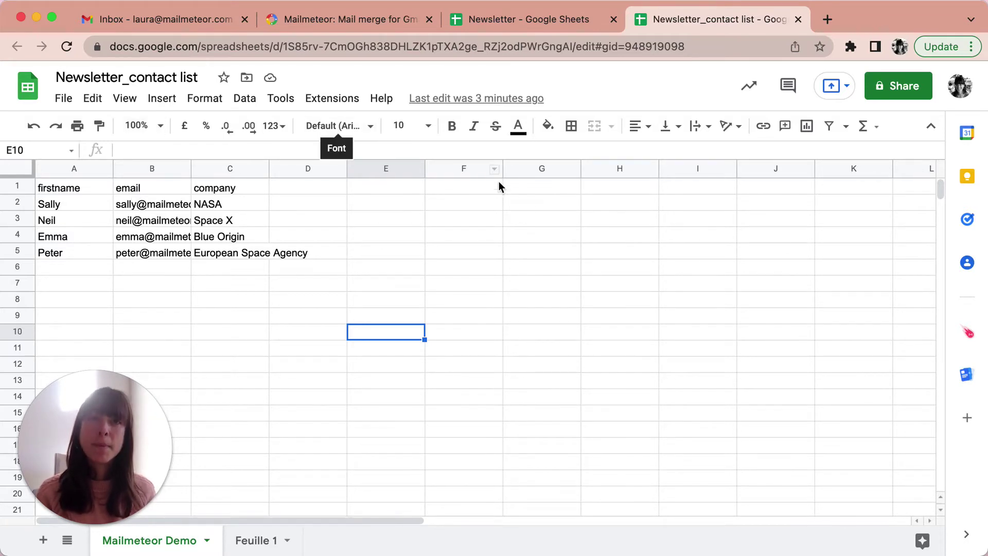
Launch Mailmeteor: Mail merge for Gmail from the Extensions menu over the contact list.
click(324, 99)
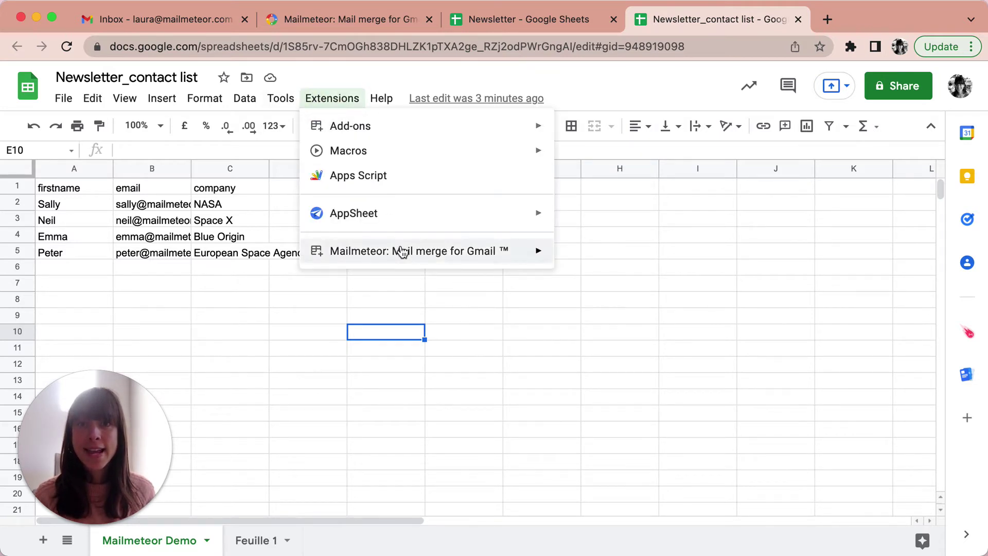
mouse_move(402, 253)
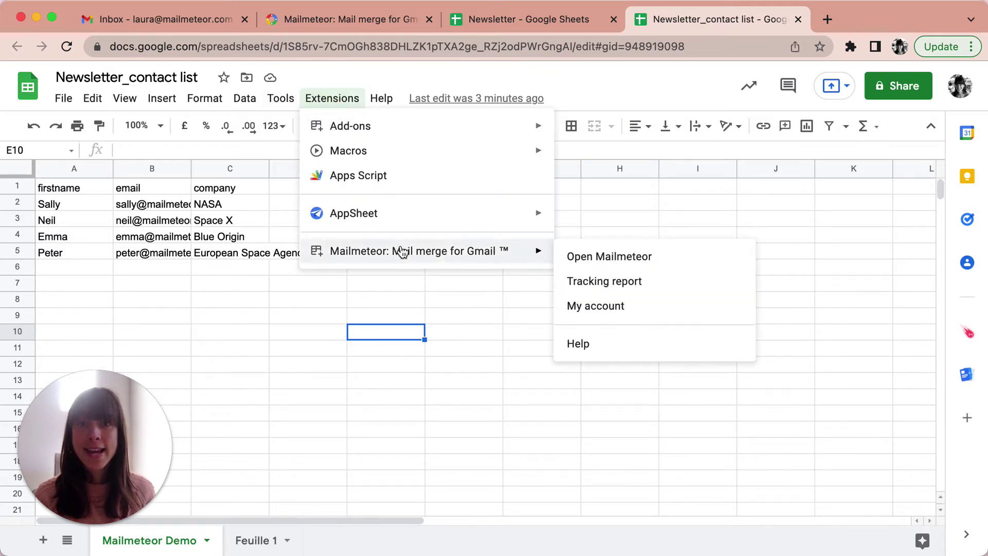
click(584, 259)
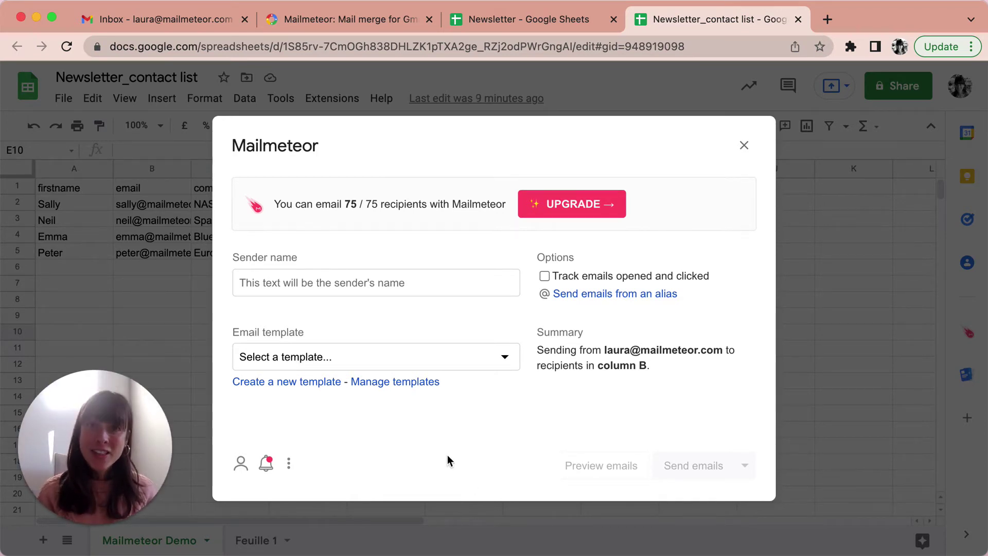
Create a new template and paste the newsletter text with its {{company}} placeholder into the body.
click(307, 386)
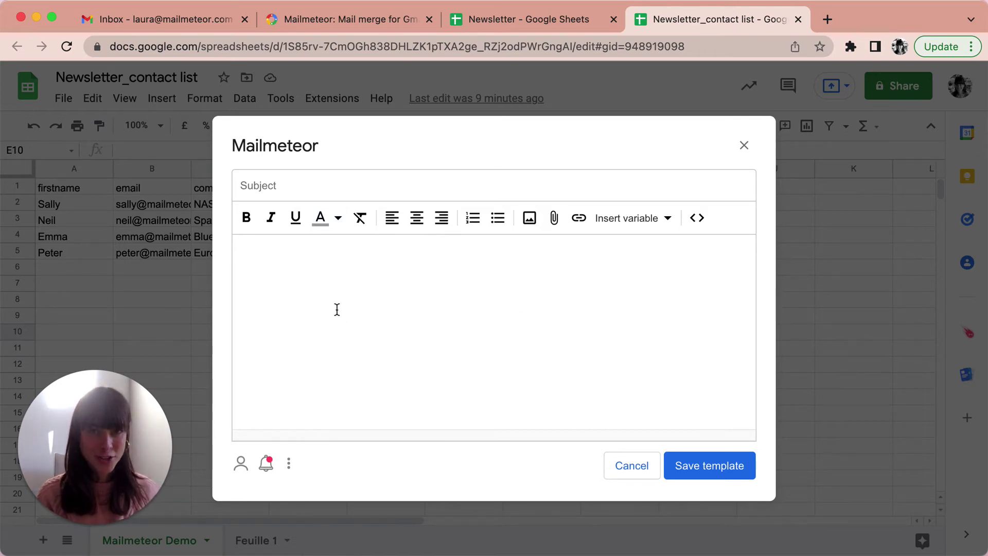
click(264, 255)
right_click(264, 255)
click(304, 361)
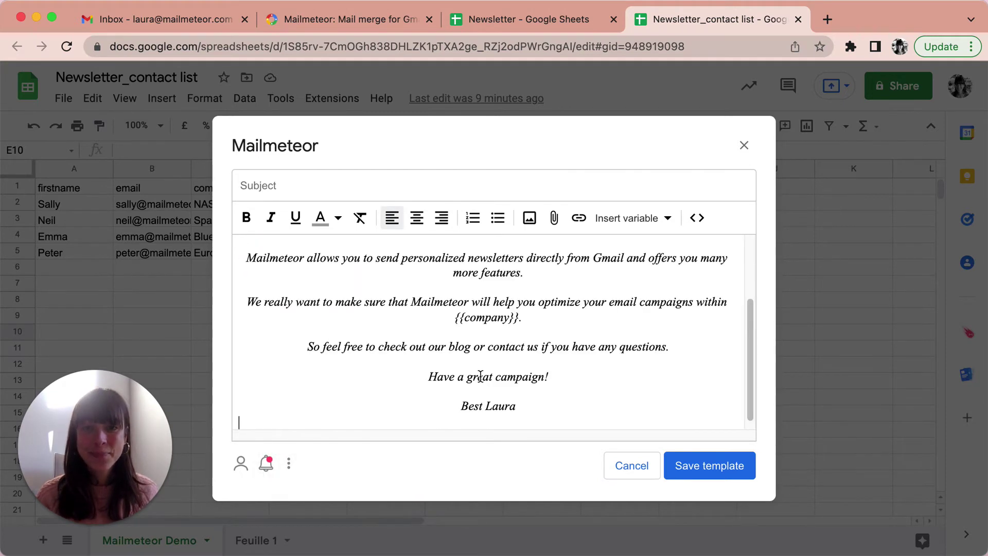
Set the template subject to the sender's first name followed by 'Newsletter'.
click(298, 191)
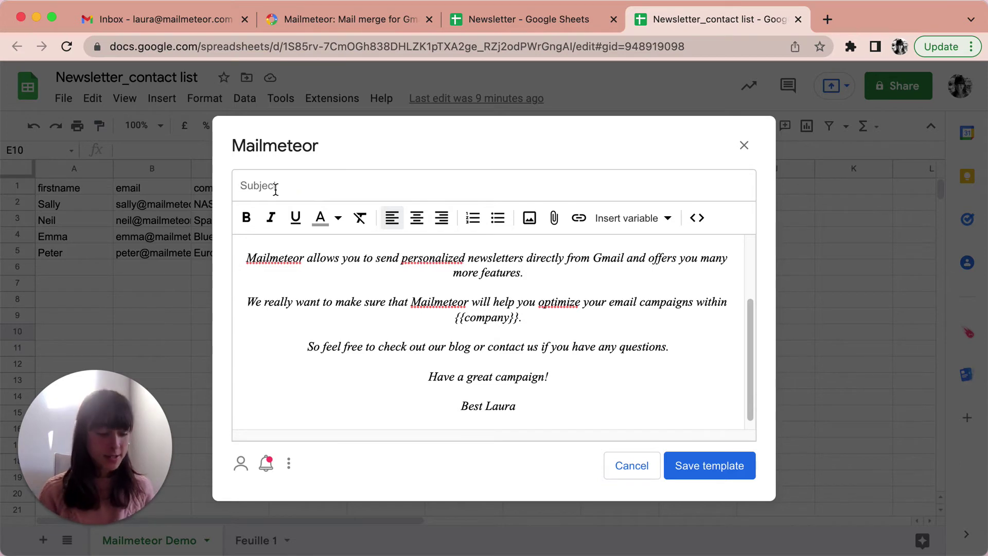
text(Laura's)
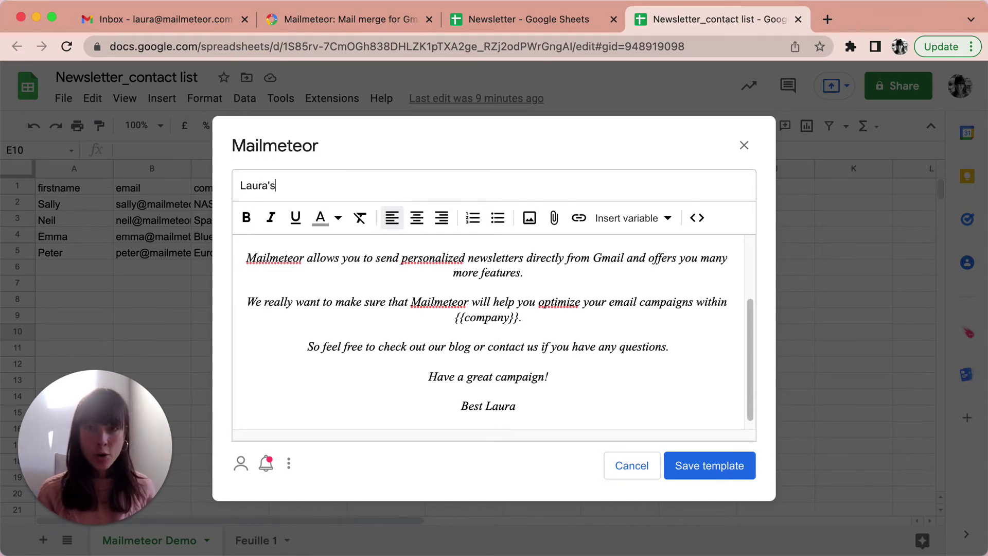
text( Newsle)
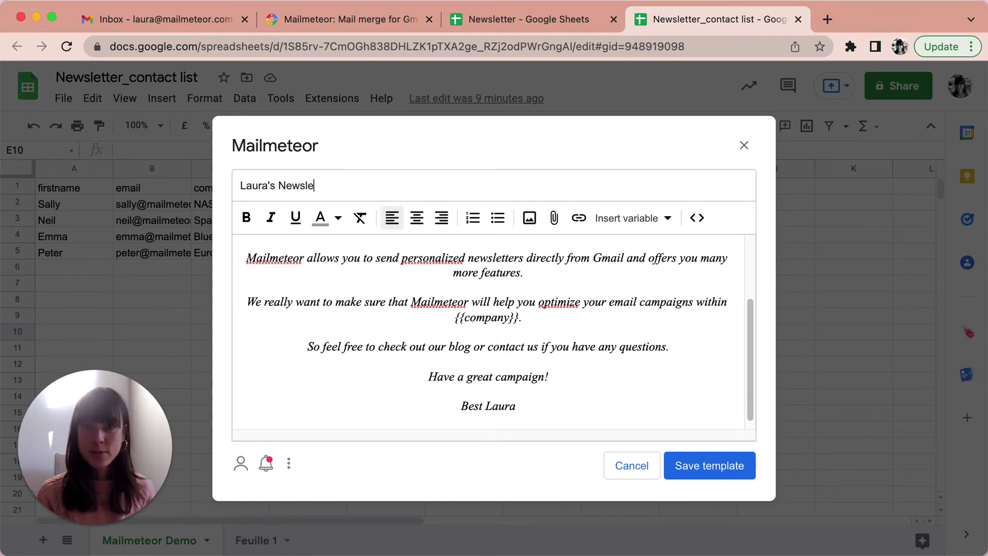
text(tter)
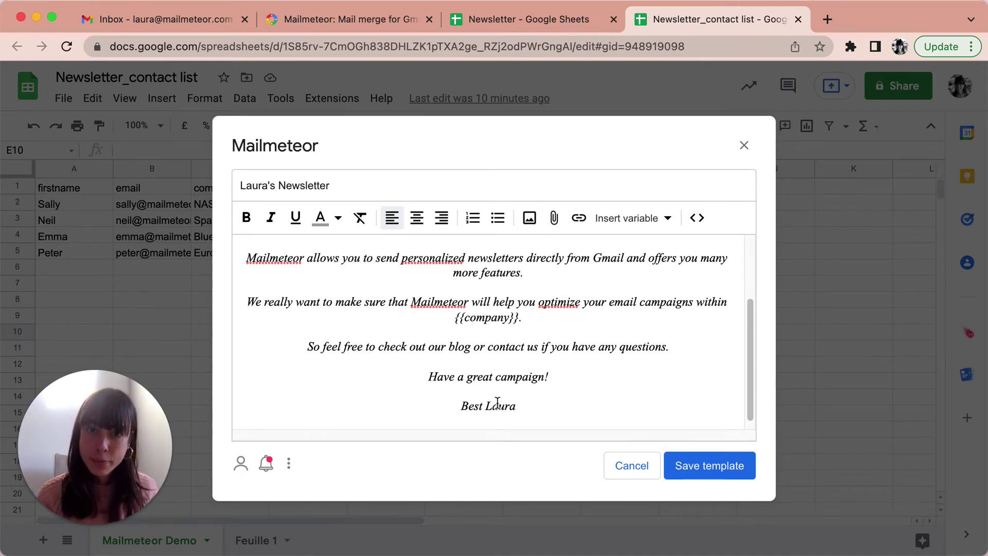
scroll(444, 393, up, 3)
scroll(444, 394, up, 1)
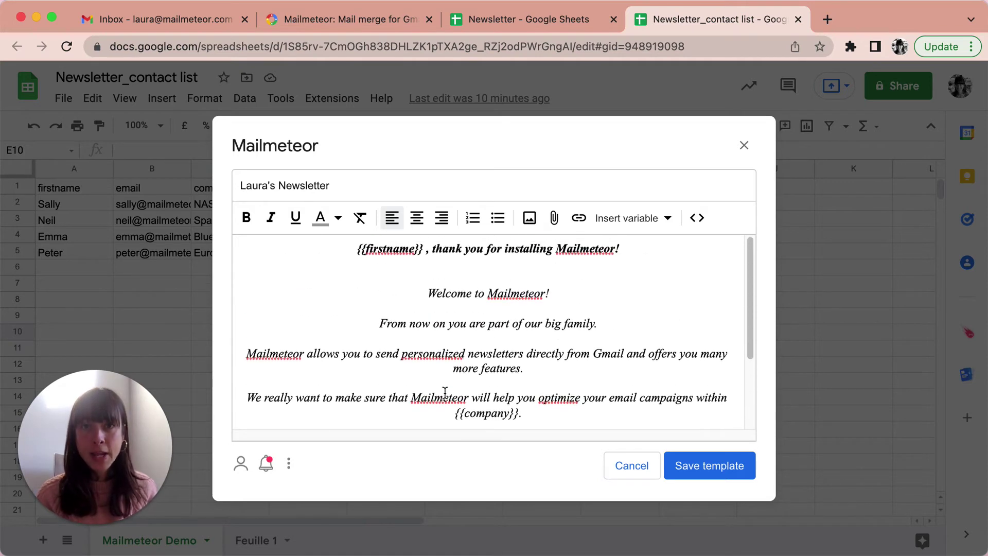
click(360, 250)
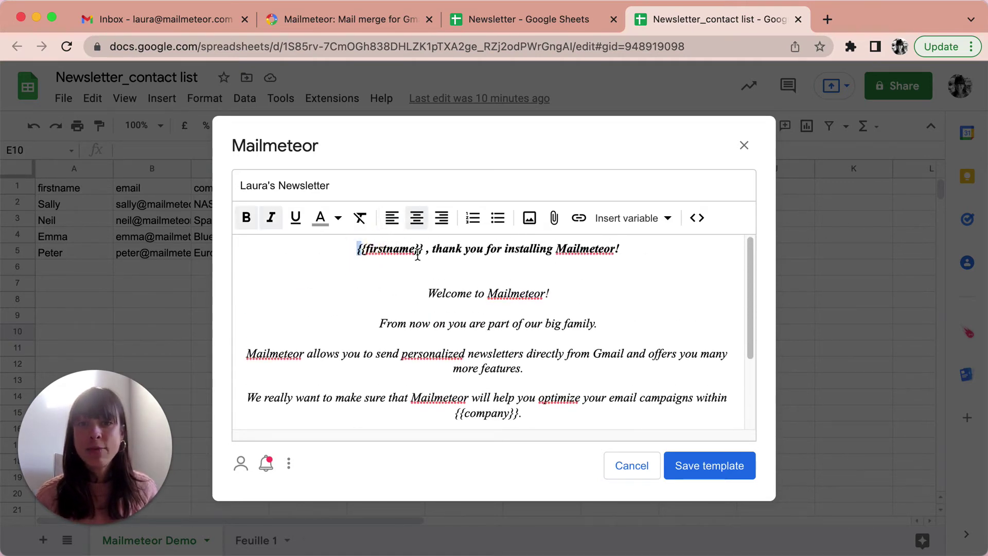
drag(423, 250, 353, 251)
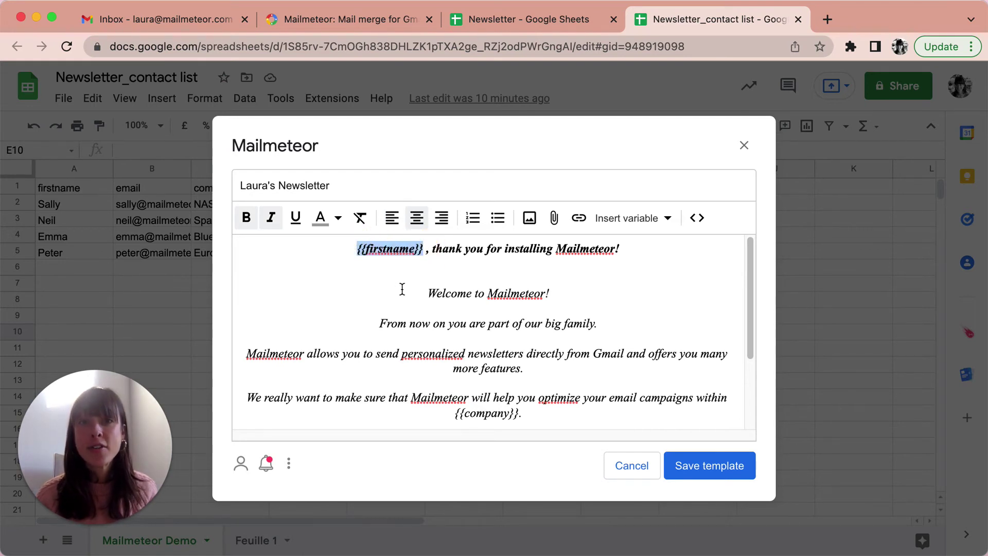
scroll(521, 332, down, 3)
click(522, 328)
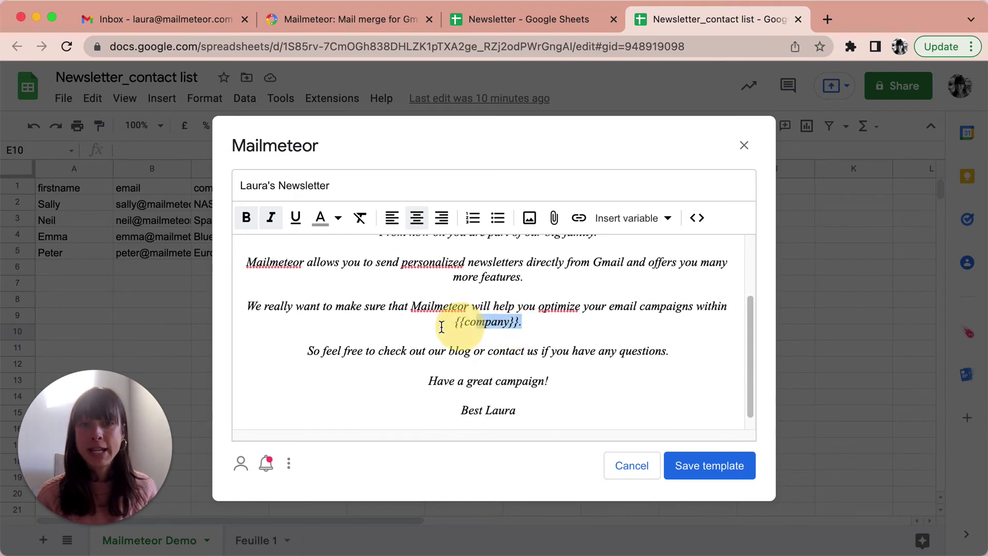
click(566, 329)
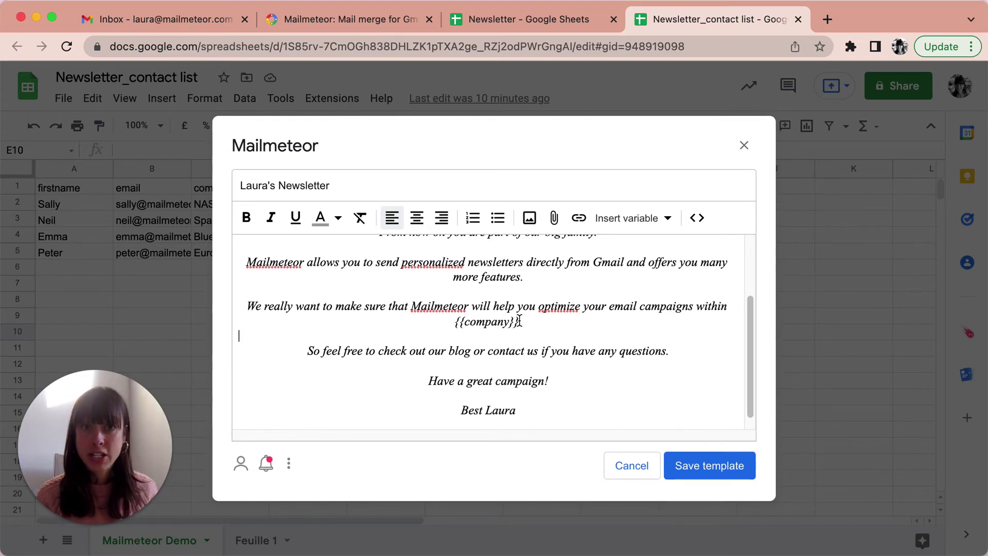
scroll(741, 361, up, 5)
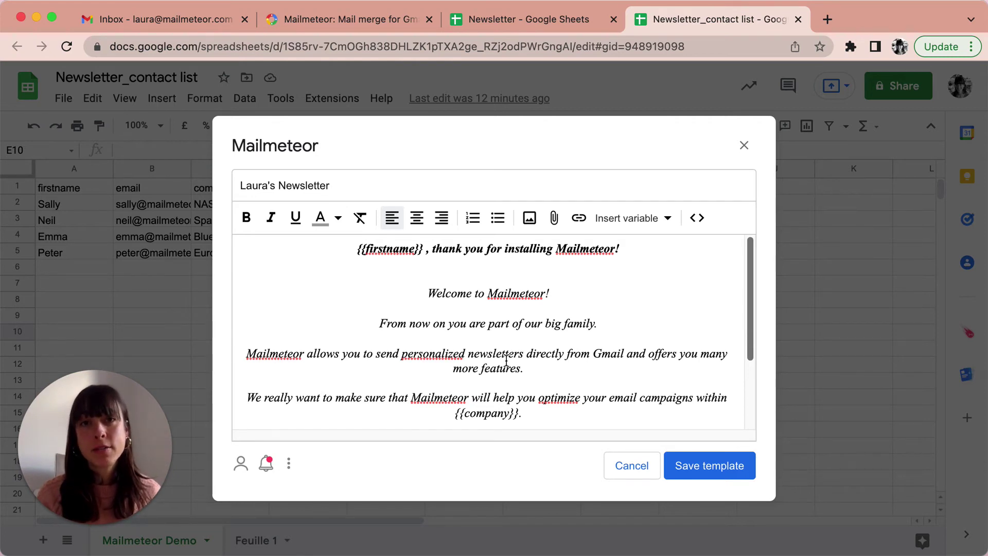
Paste the meteor logo image into the body below the newsletter's sign-off.
scroll(506, 361, down, 3)
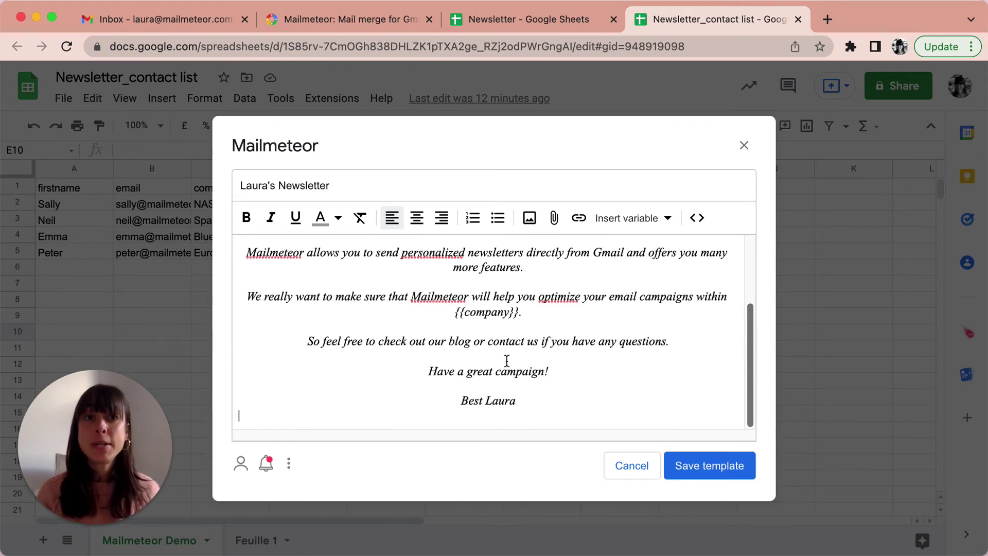
right_click(501, 421)
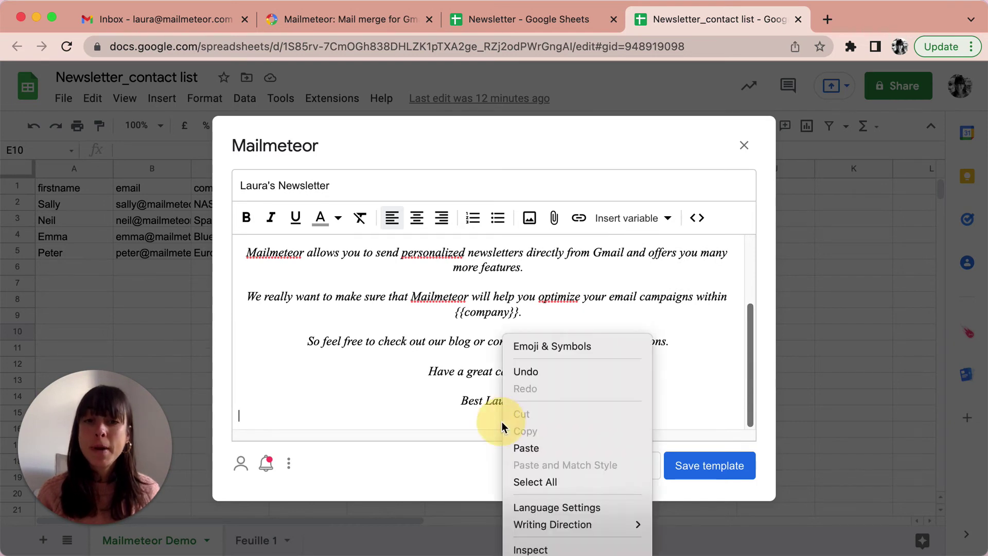
click(533, 450)
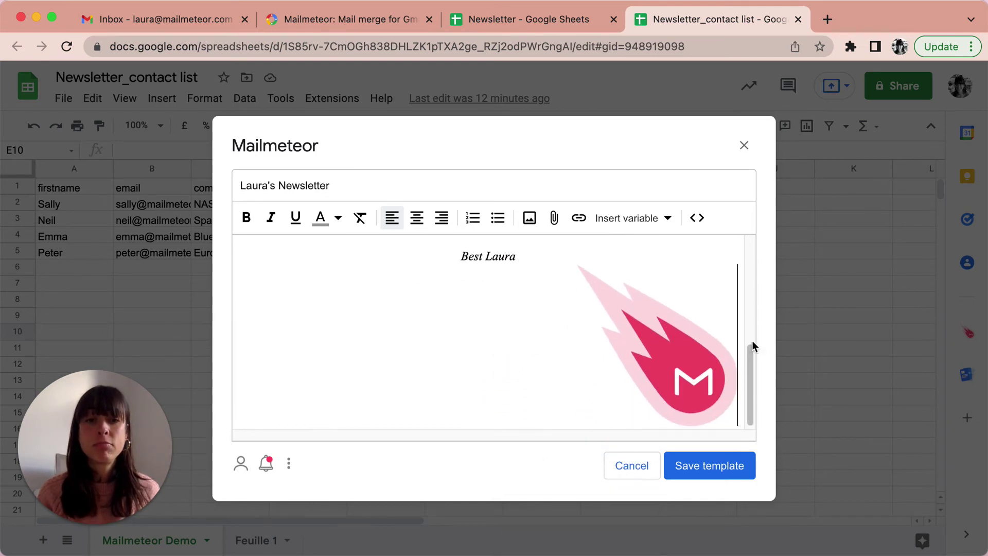
scroll(496, 343, up, 10)
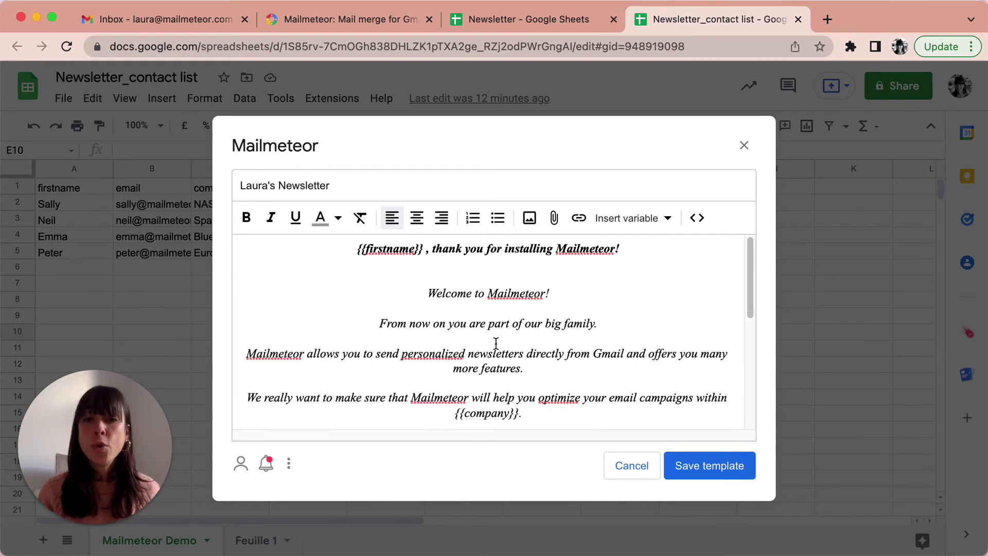
Open the Add images & emojis guide, then return to the Newsletter_contact list spreadsheet.
click(530, 221)
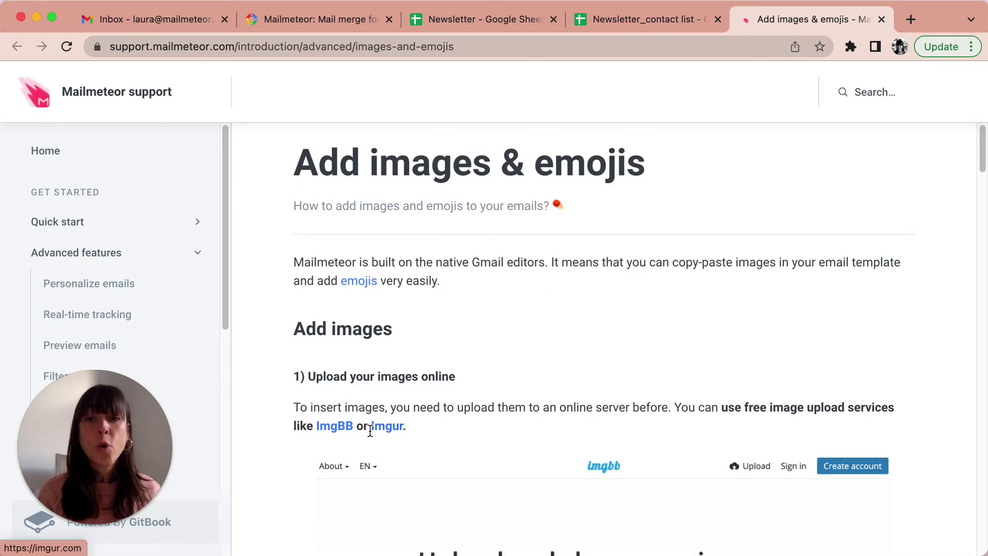
click(663, 24)
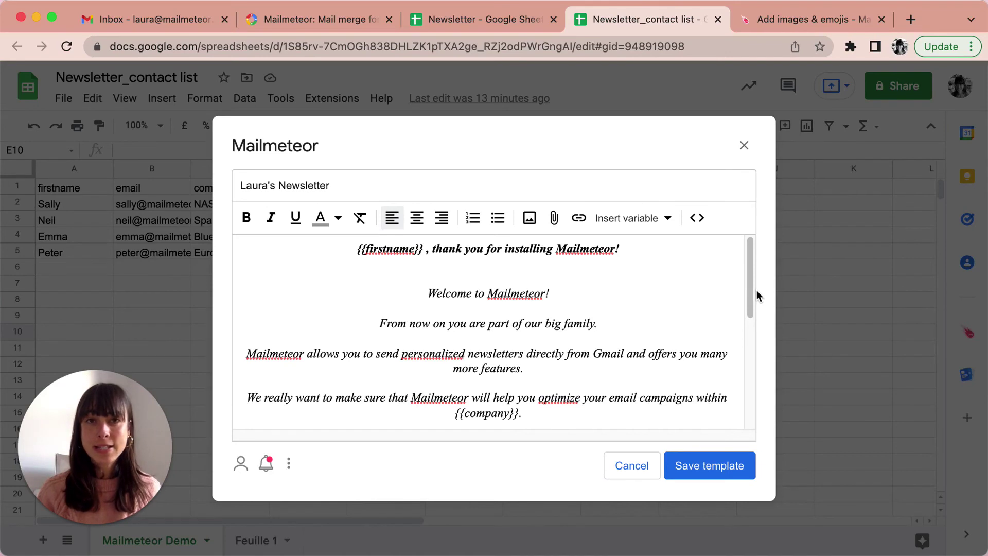
Save the newsletter template so it becomes the selected email template.
click(721, 468)
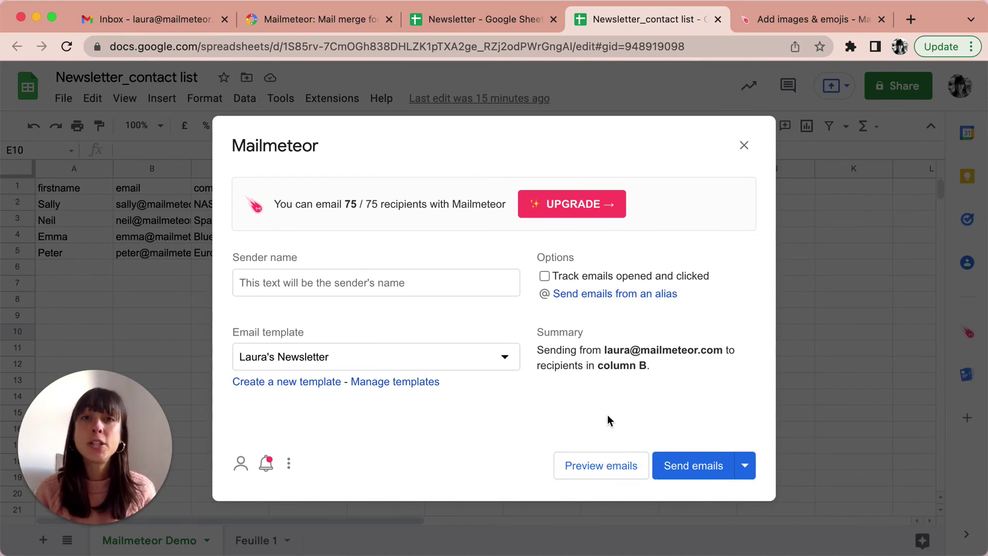
Preview the emails and advance to the second contact's personalized version mentioning Space X.
click(592, 470)
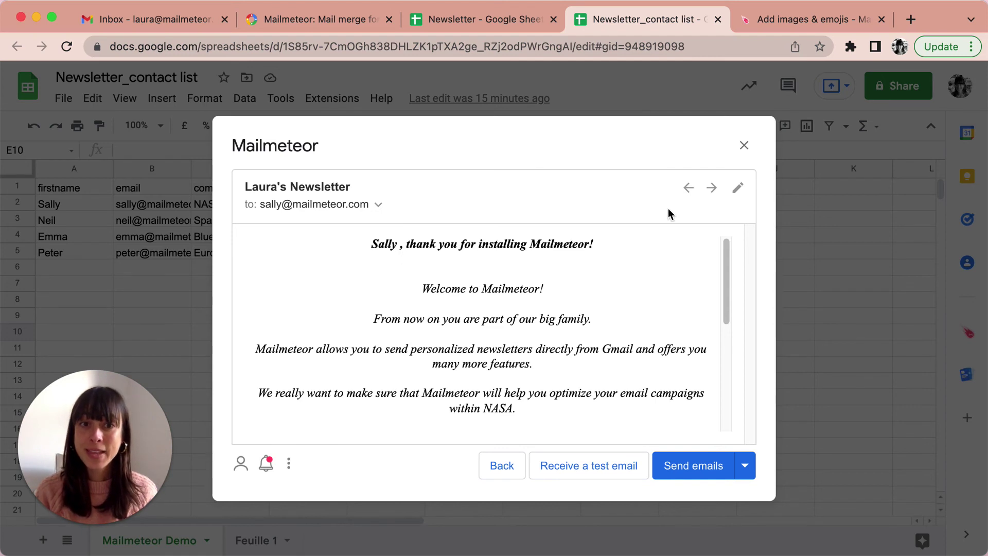
click(711, 188)
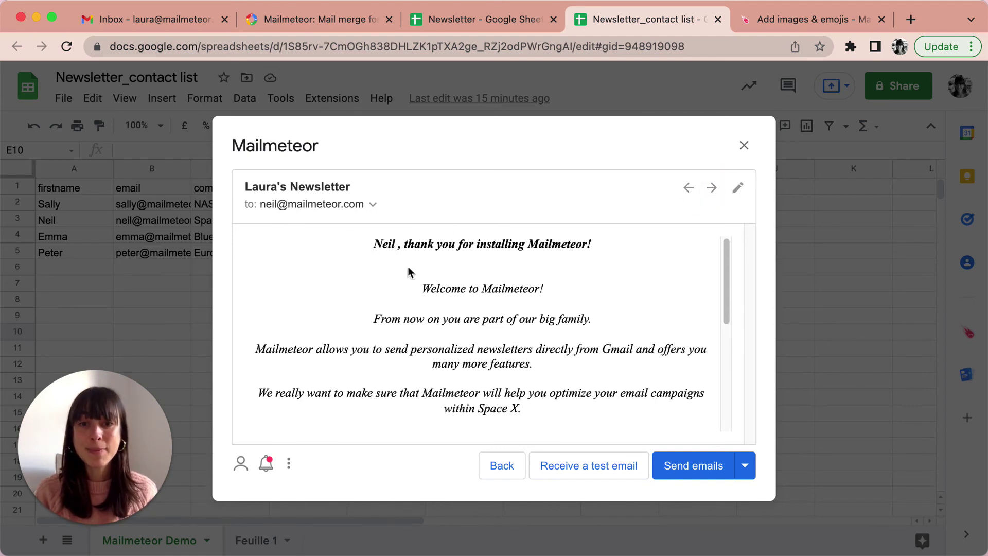
scroll(529, 410, down, 7)
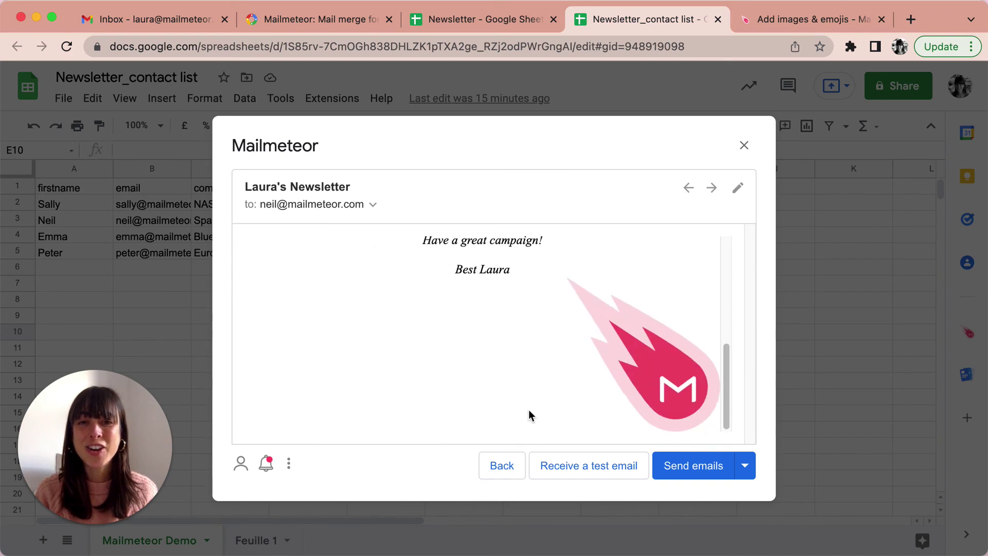
scroll(543, 380, up, 8)
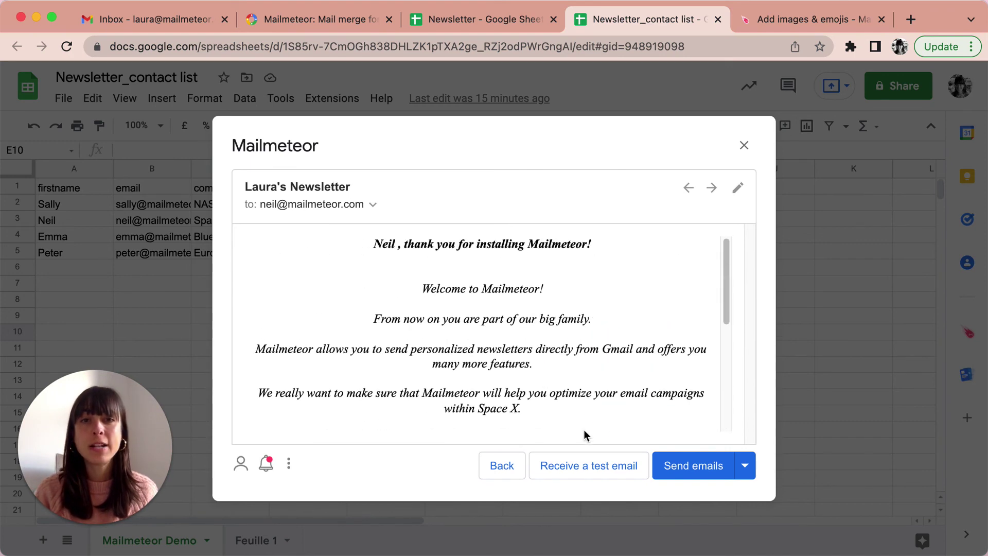